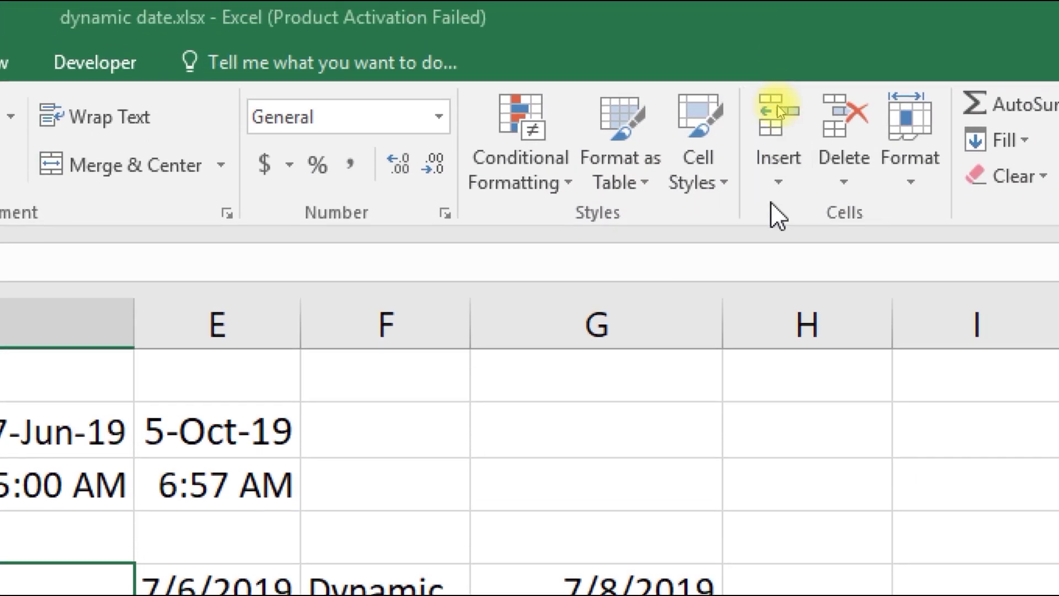
{"action": "left_click", "coordinate": [782, 187]}
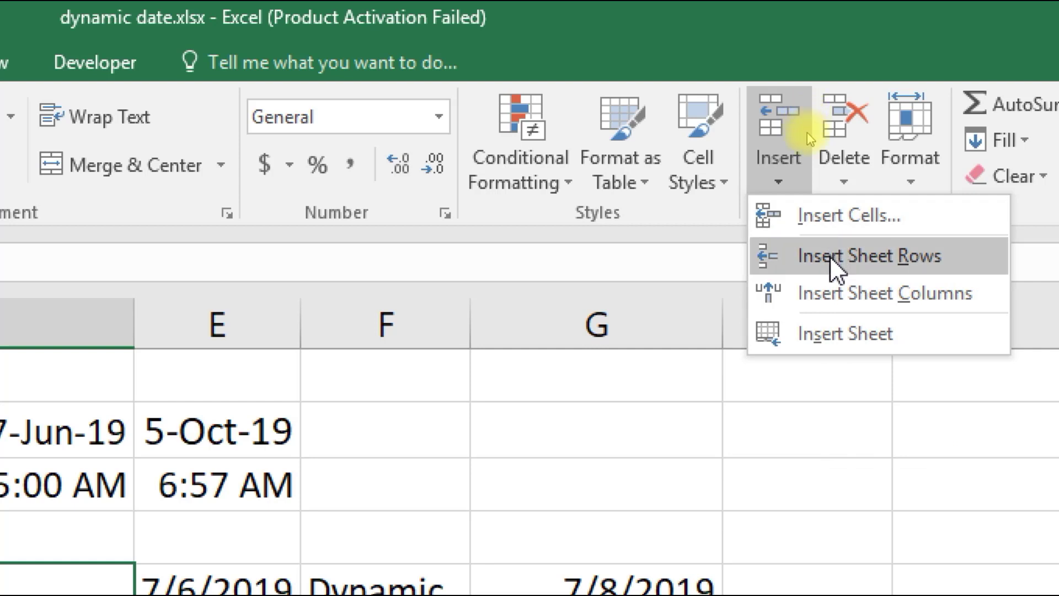
{"action": "left_click", "coordinate": [842, 183]}
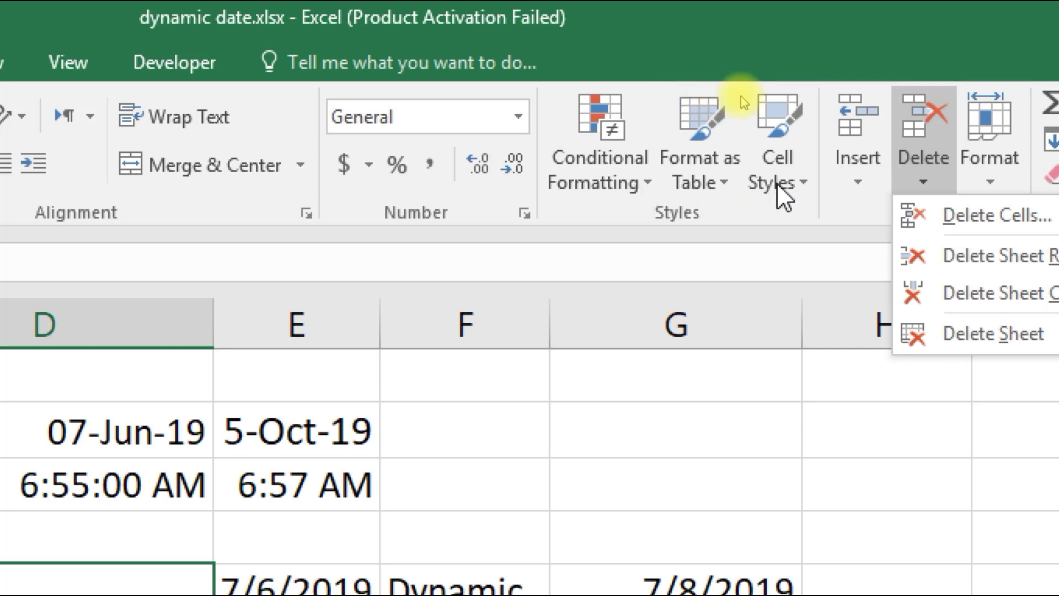
Insert a blank cell at D14 with the existing cells shifted right, and undo the insertion
{"action": "left_click", "coordinate": [856, 171]}
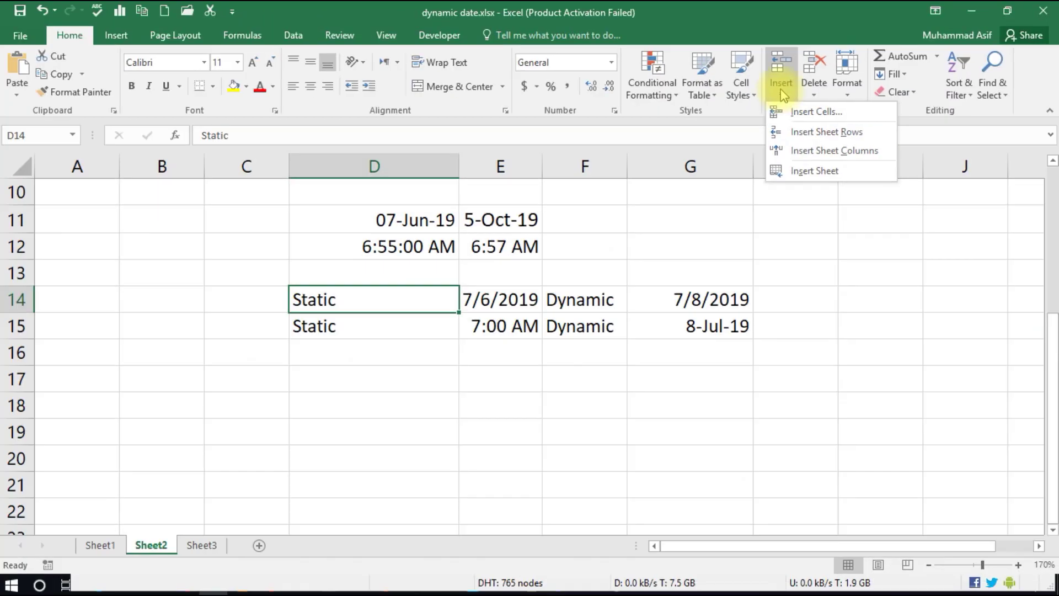
{"action": "left_click", "coordinate": [794, 112]}
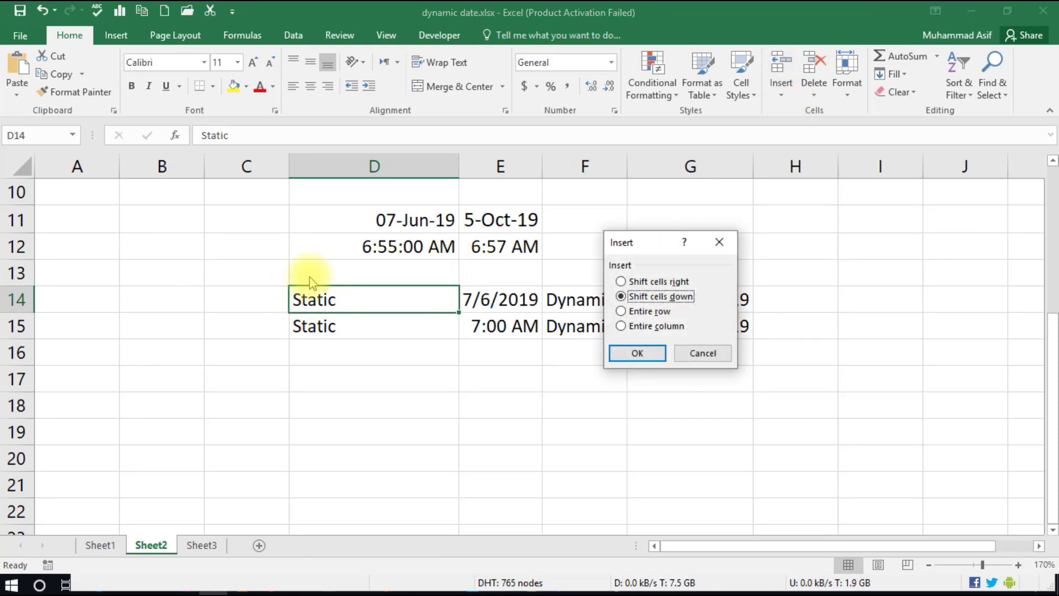
{"action": "left_click", "coordinate": [624, 282]}
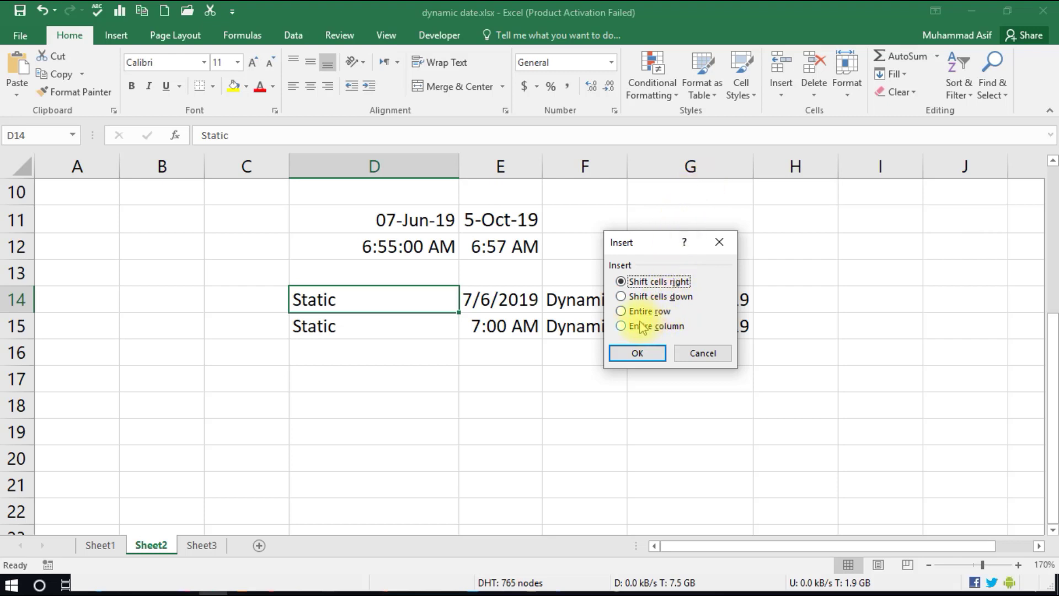
{"action": "left_click", "coordinate": [638, 358]}
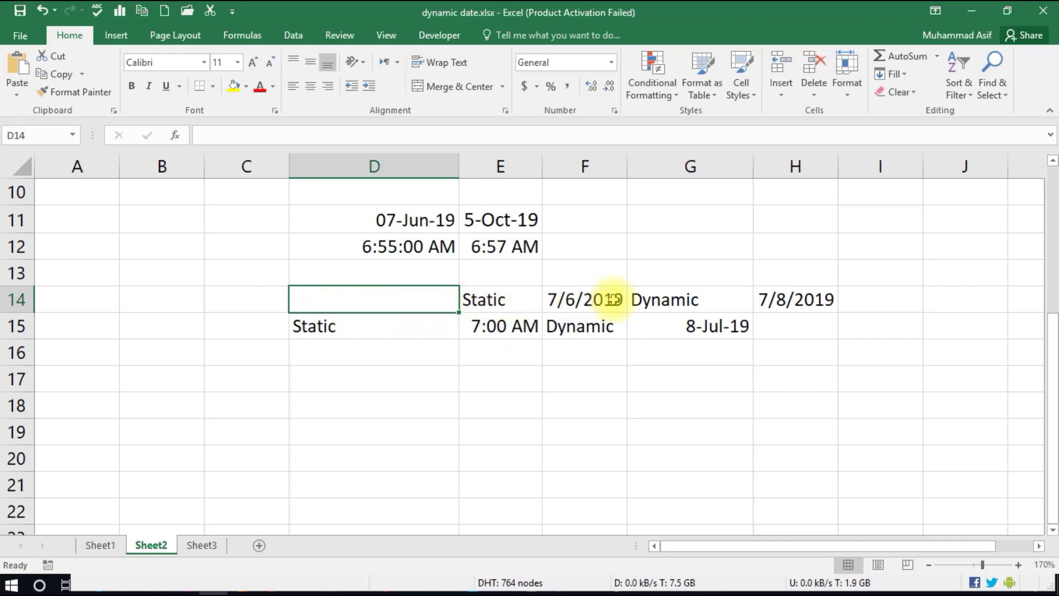
{"action": "key", "text": "ctrl+a"}
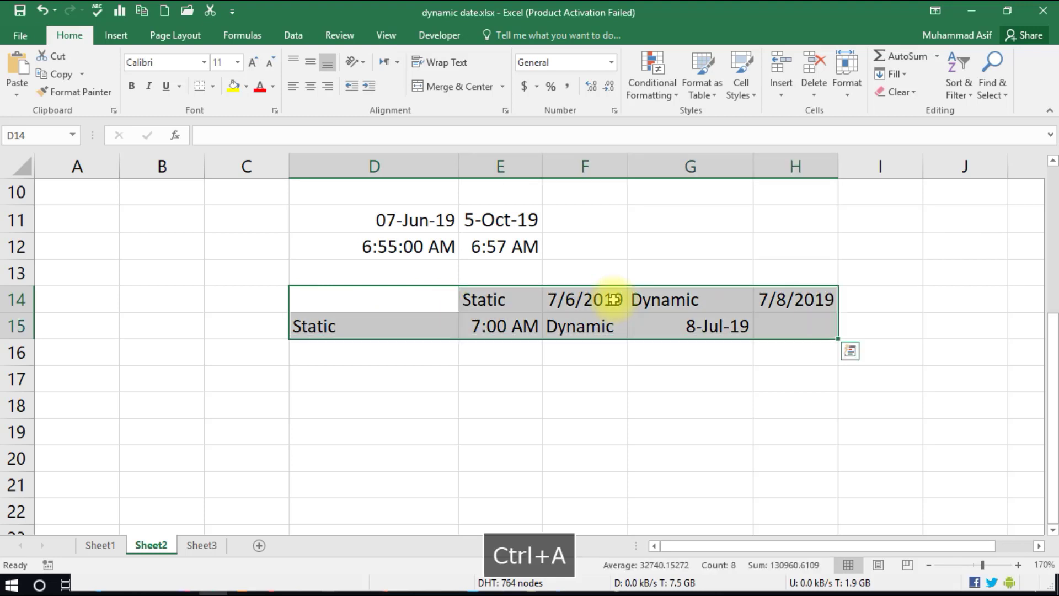
{"action": "key", "text": "ctrl+z"}
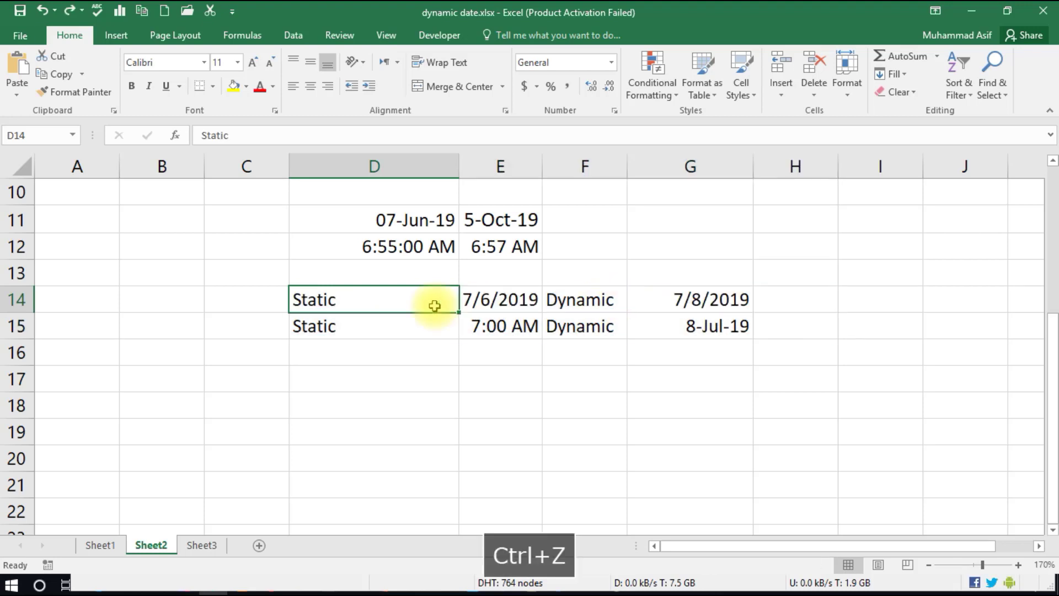
Repeat the cell insertion at D14 with the Shift cells right option, select D15, and undo the insertion
{"action": "left_click", "coordinate": [791, 98]}
{"action": "left_click", "coordinate": [794, 106]}
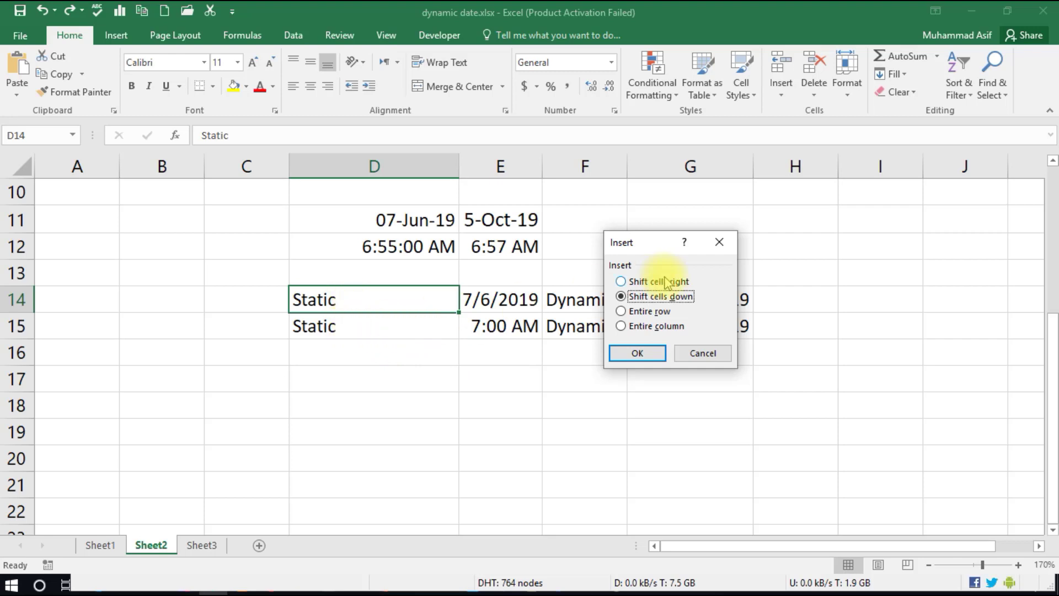
{"action": "left_click", "coordinate": [664, 283]}
{"action": "left_click", "coordinate": [640, 353]}
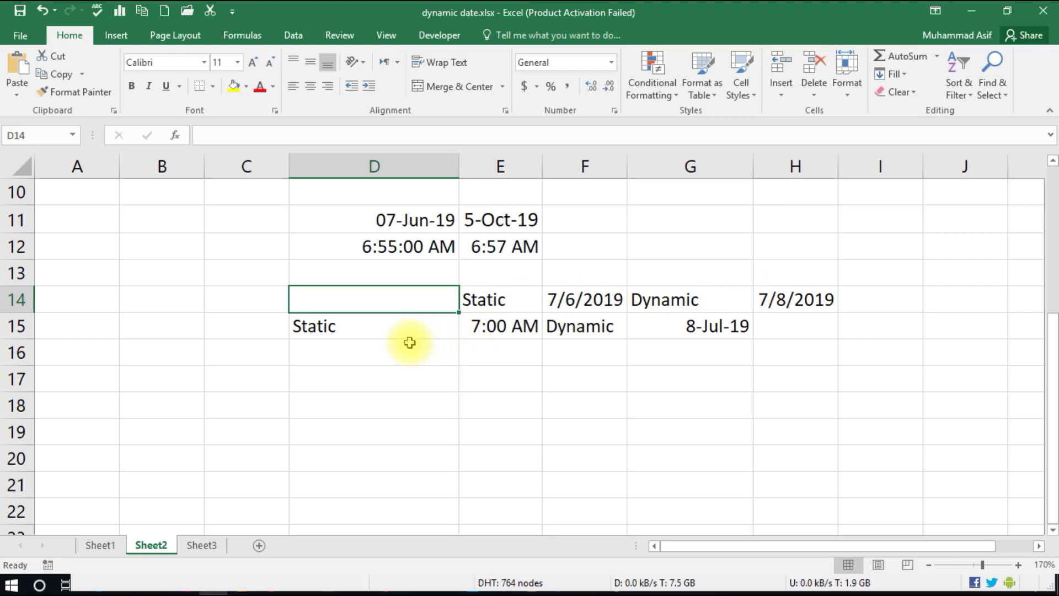
{"action": "left_click", "coordinate": [383, 327]}
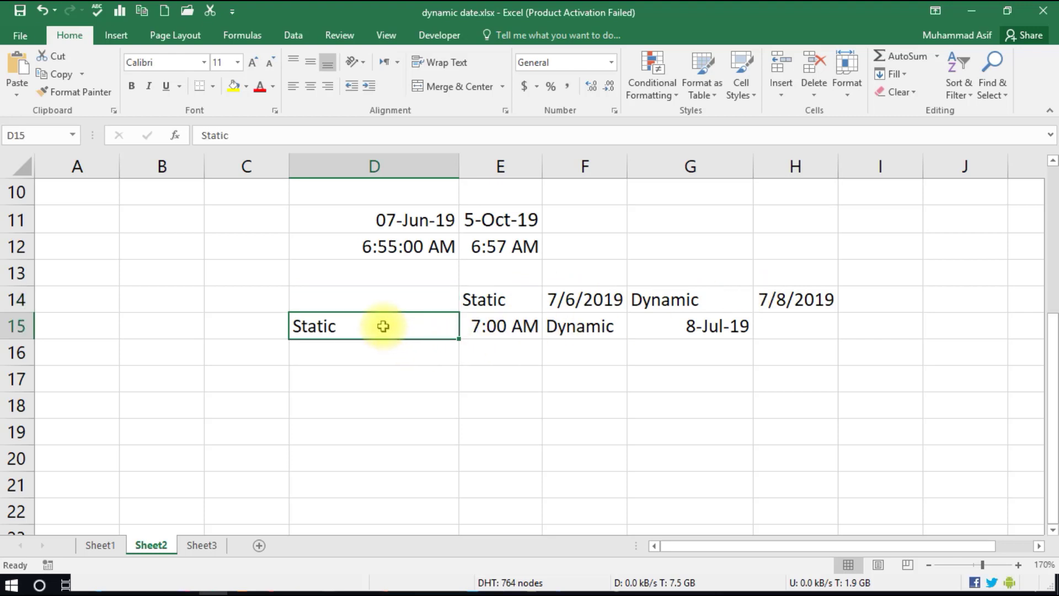
{"action": "left_click", "coordinate": [785, 94]}
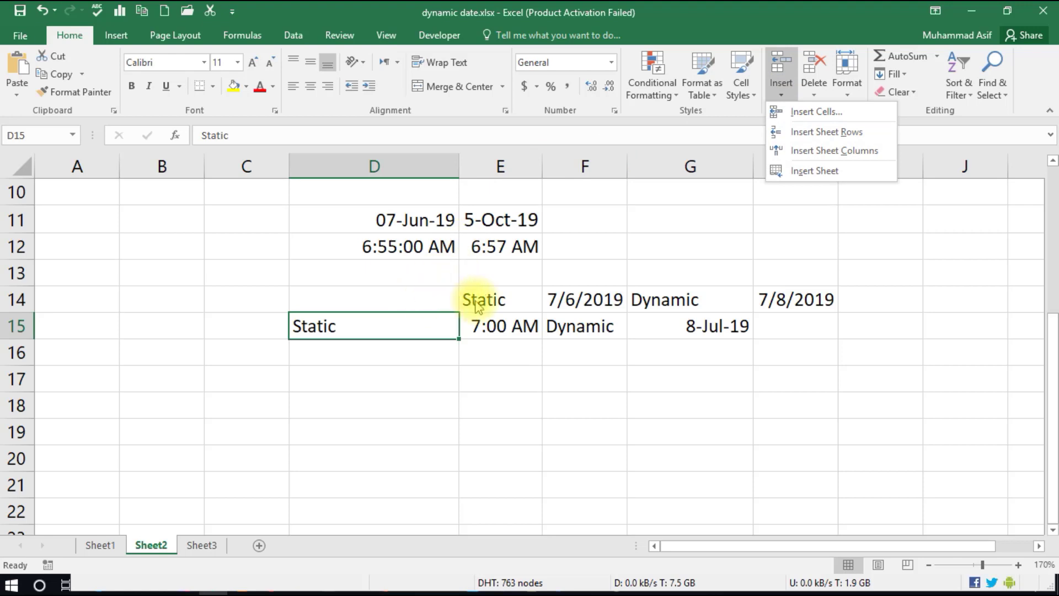
{"action": "key", "text": "ctrl+z"}
{"action": "left_click", "coordinate": [651, 258]}
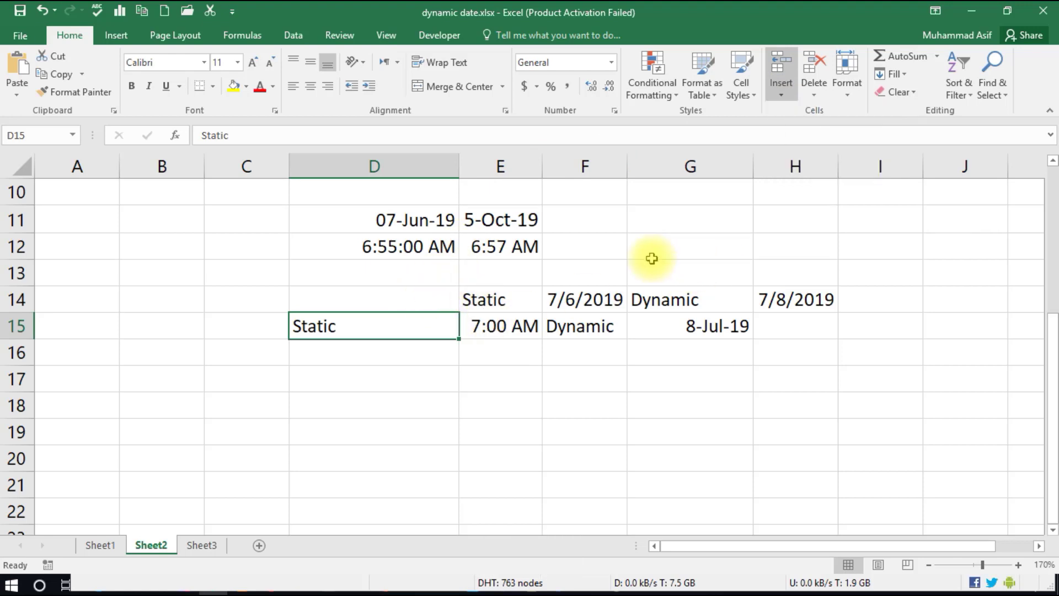
{"action": "key", "text": "ctrl+z"}
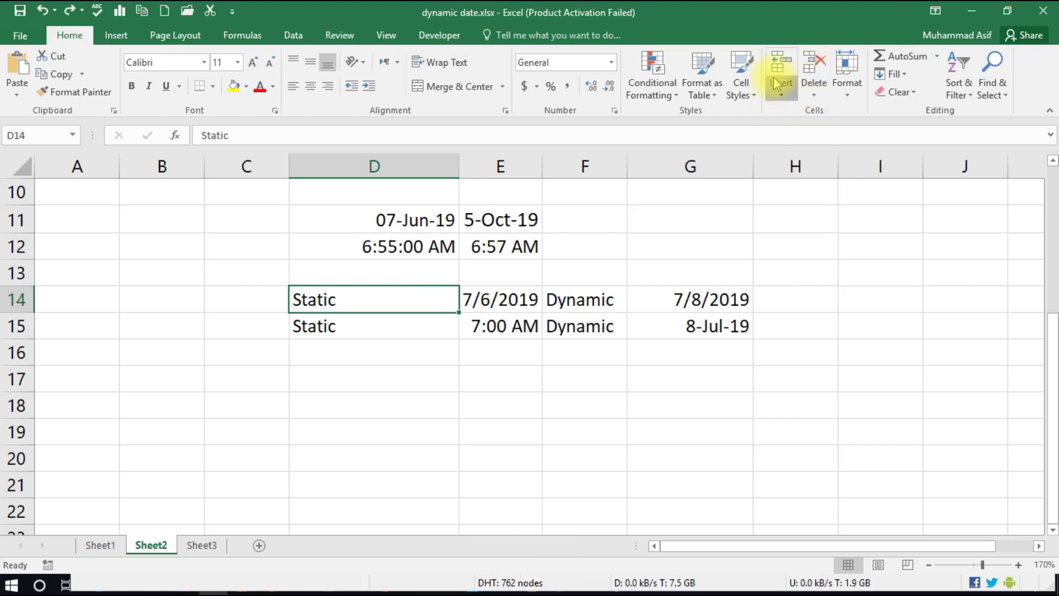
Insert a blank cell at D14 with the existing cells shifted down, and undo the insertion
{"action": "left_click", "coordinate": [779, 88]}
{"action": "left_click", "coordinate": [808, 108]}
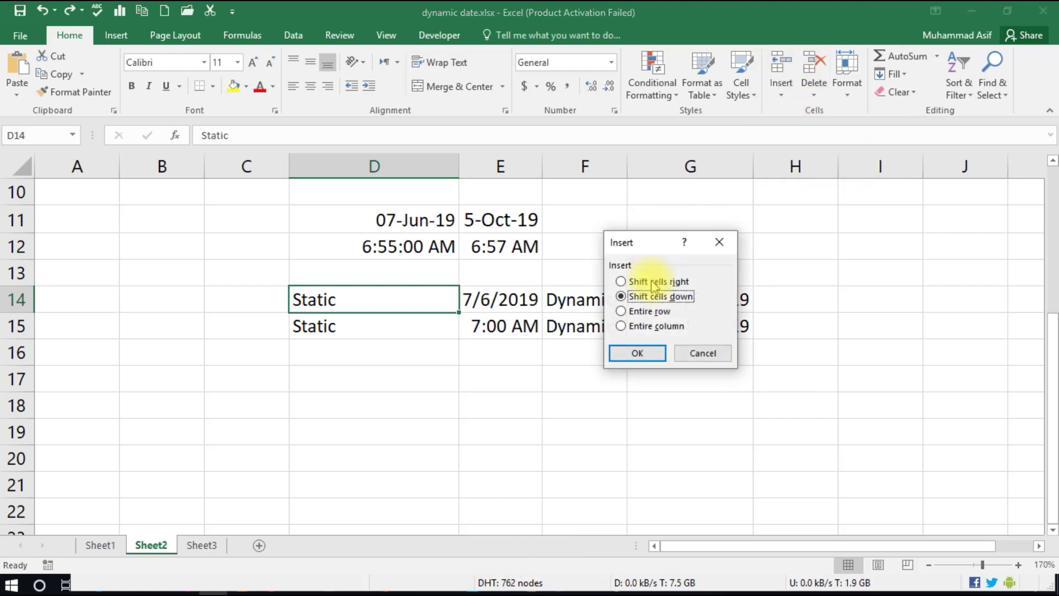
{"action": "left_click", "coordinate": [637, 355]}
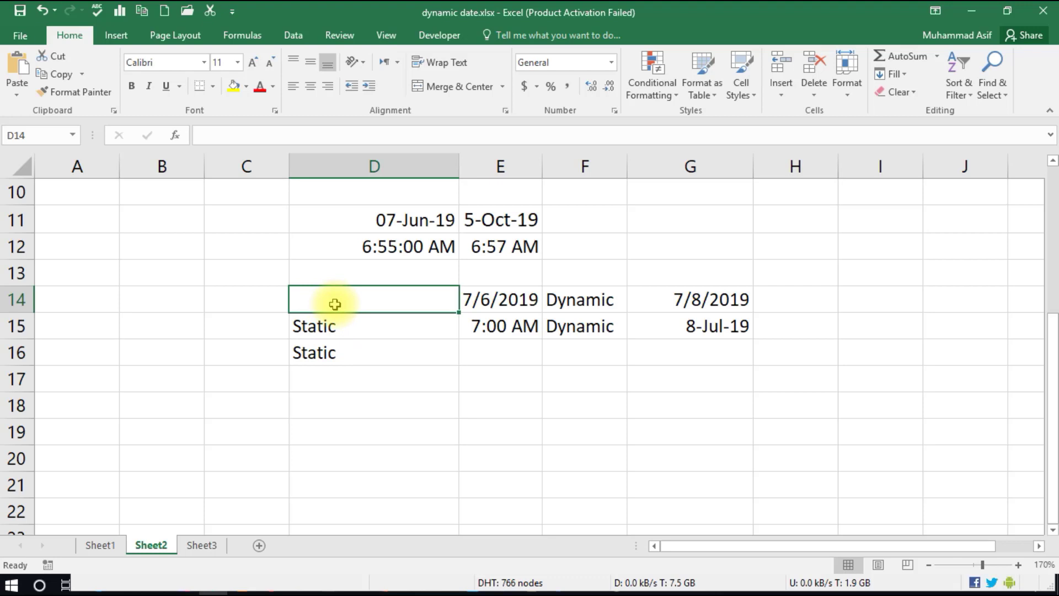
{"action": "key", "text": "ctrl+z"}
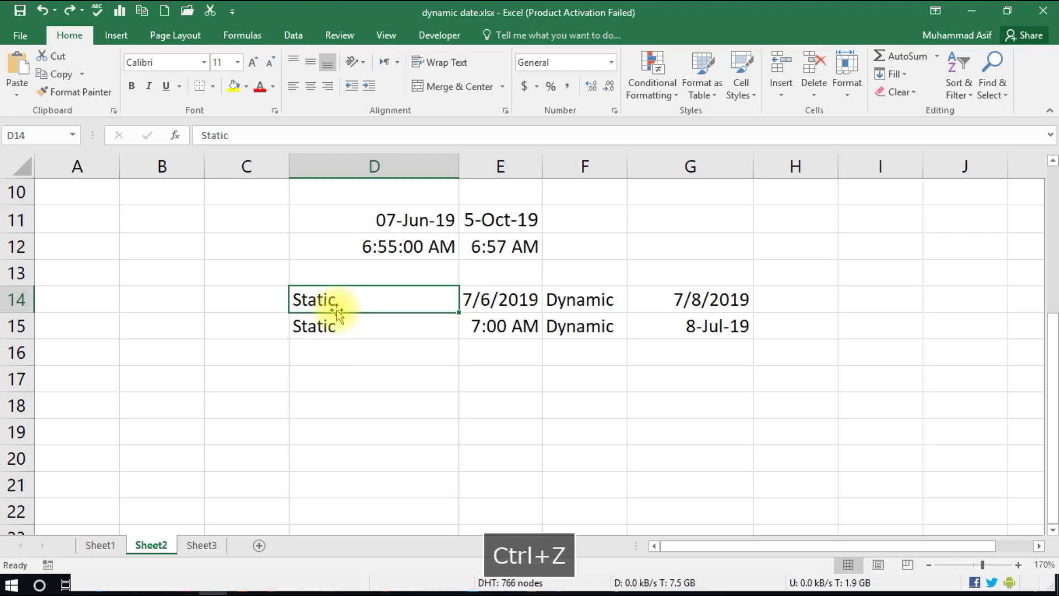
Insert a blank sheet row at row 14 and a blank sheet column at column D
{"action": "left_click", "coordinate": [785, 98]}
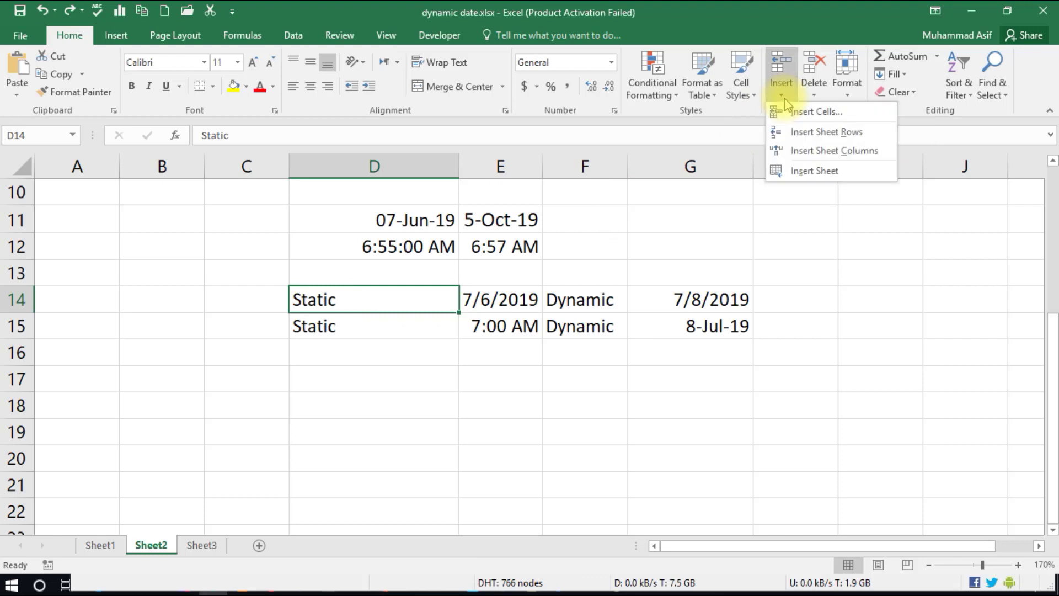
{"action": "left_click", "coordinate": [789, 131]}
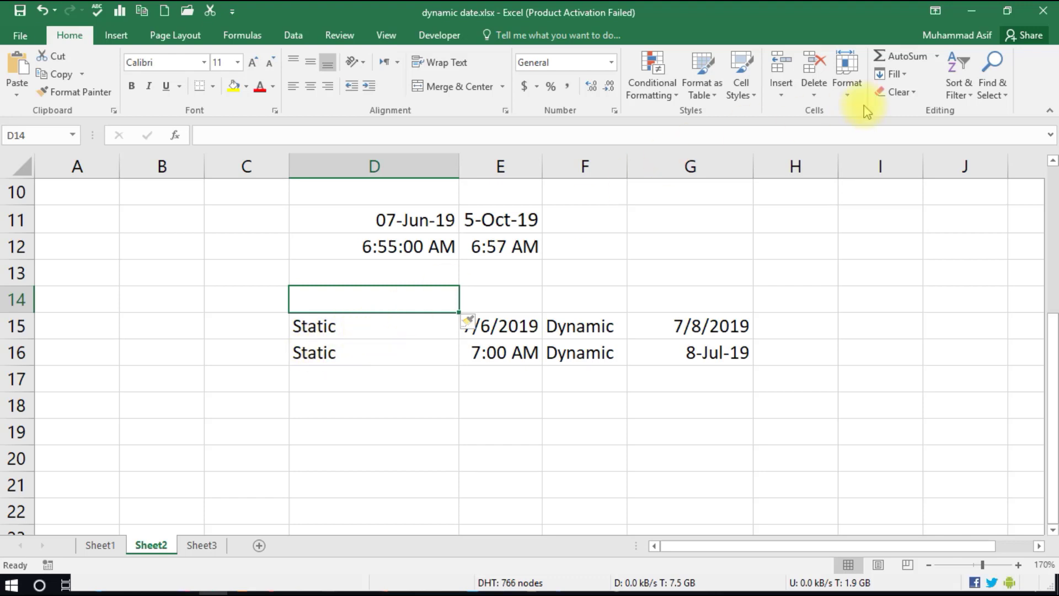
{"action": "left_click", "coordinate": [781, 95]}
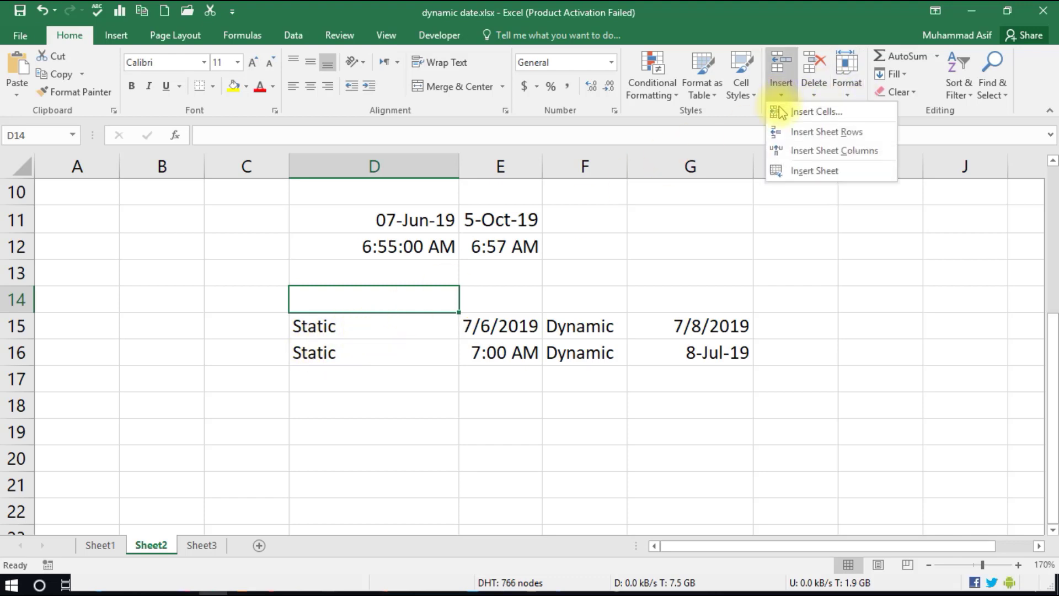
{"action": "left_click", "coordinate": [787, 150]}
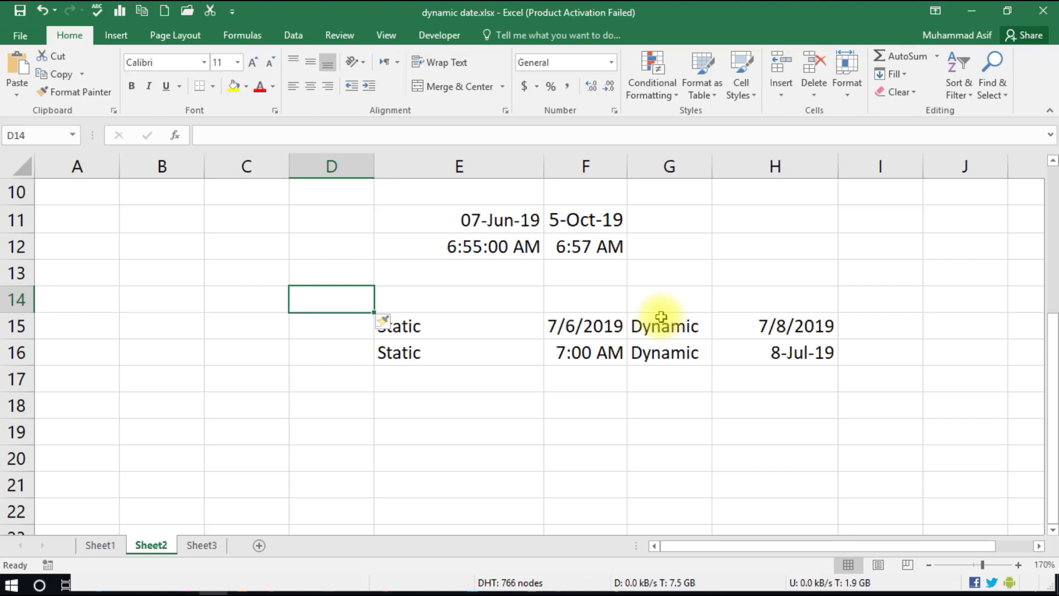
Insert a new worksheet before Sheet2 and delete that new worksheet
{"action": "left_click", "coordinate": [791, 99]}
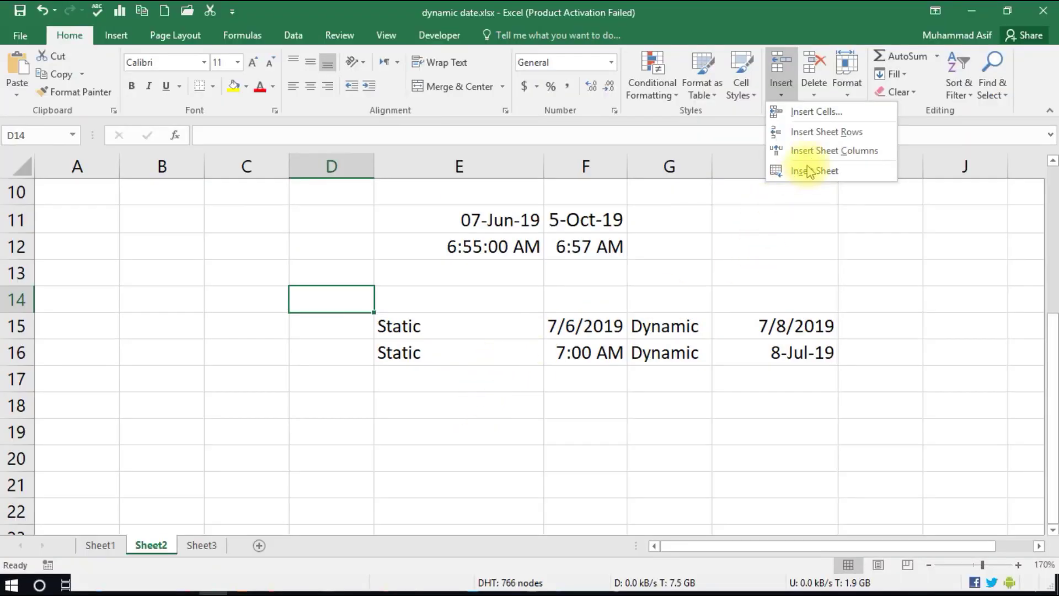
{"action": "left_click", "coordinate": [813, 172]}
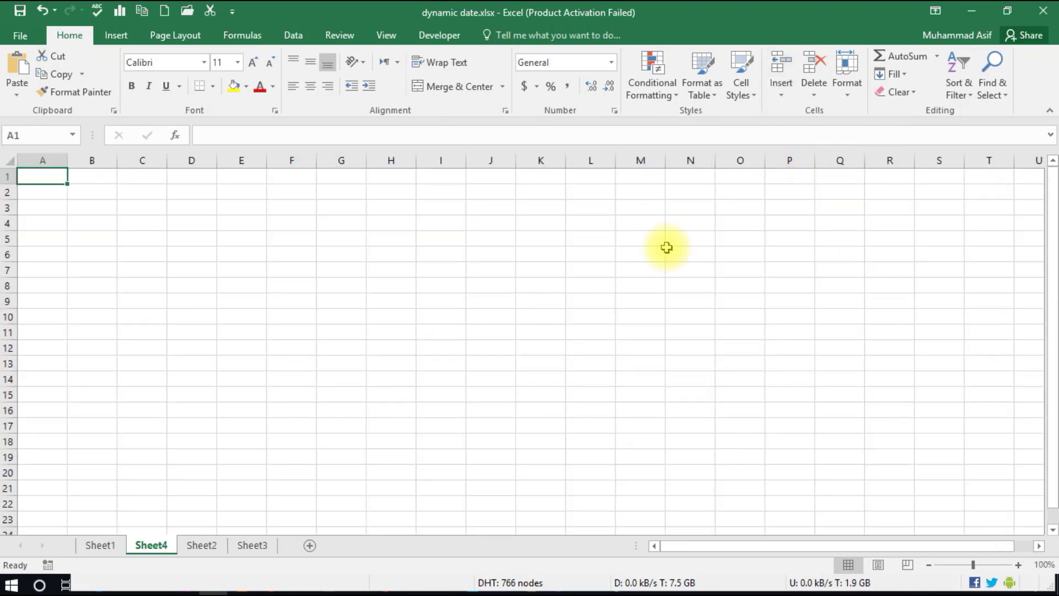
{"action": "left_click", "coordinate": [815, 99]}
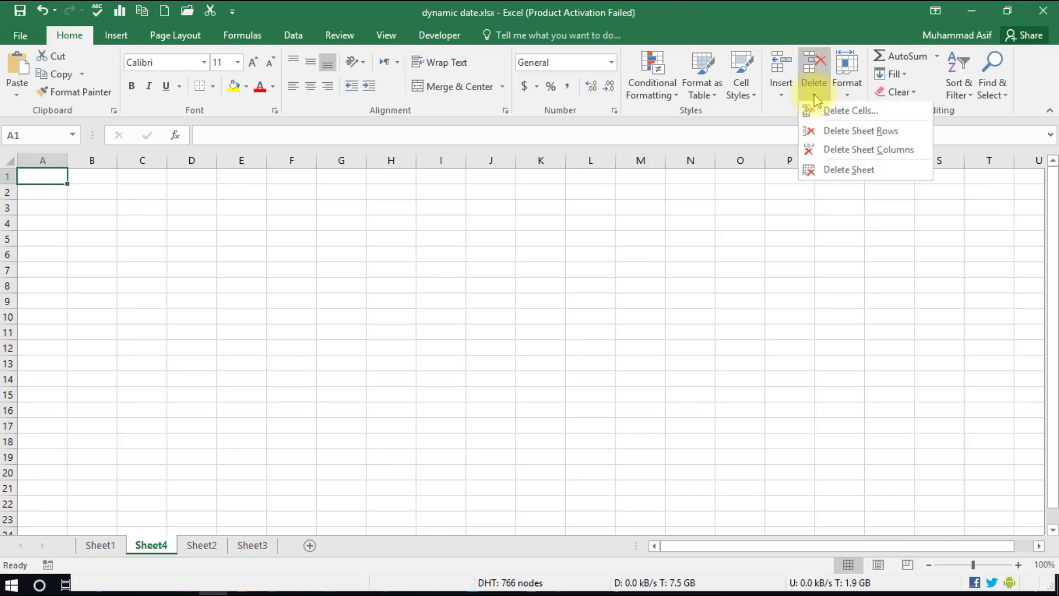
{"action": "left_click", "coordinate": [831, 172]}
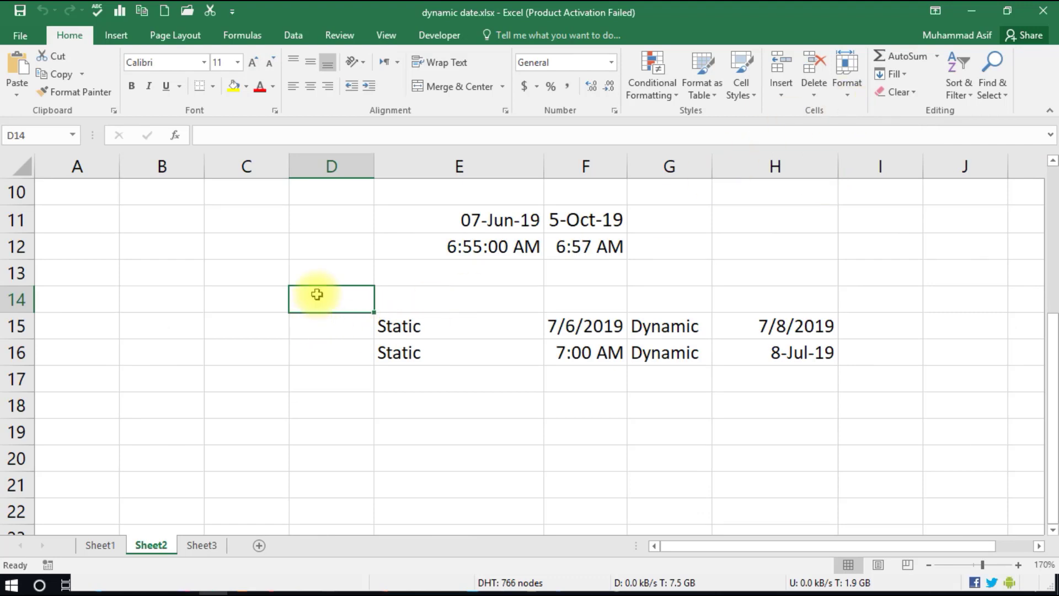
Delete the blank sheet column D and the blank sheet row 14 from Sheet2
{"action": "left_click", "coordinate": [817, 95]}
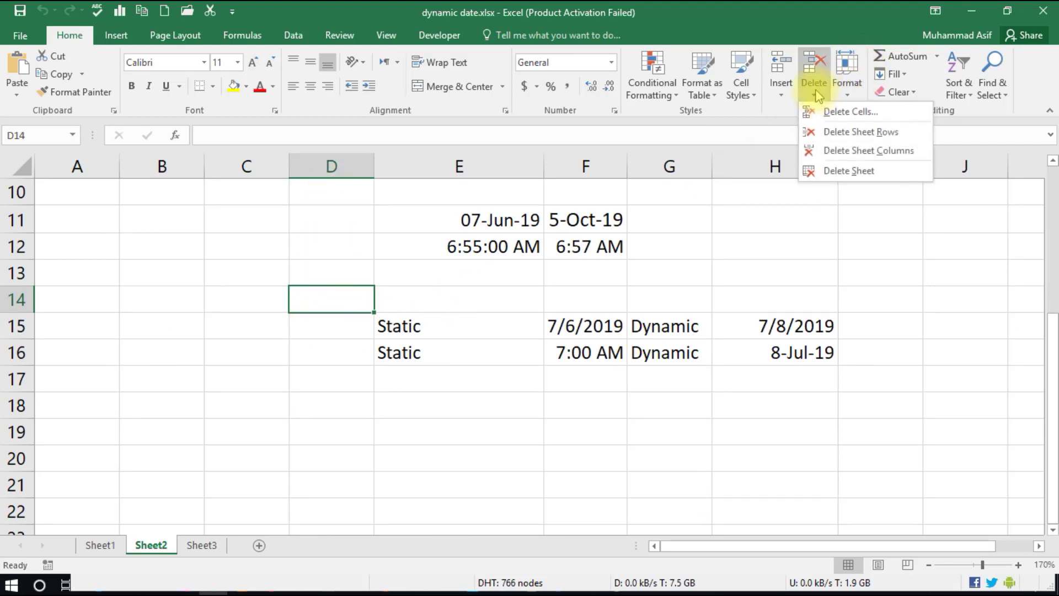
{"action": "left_click", "coordinate": [822, 152]}
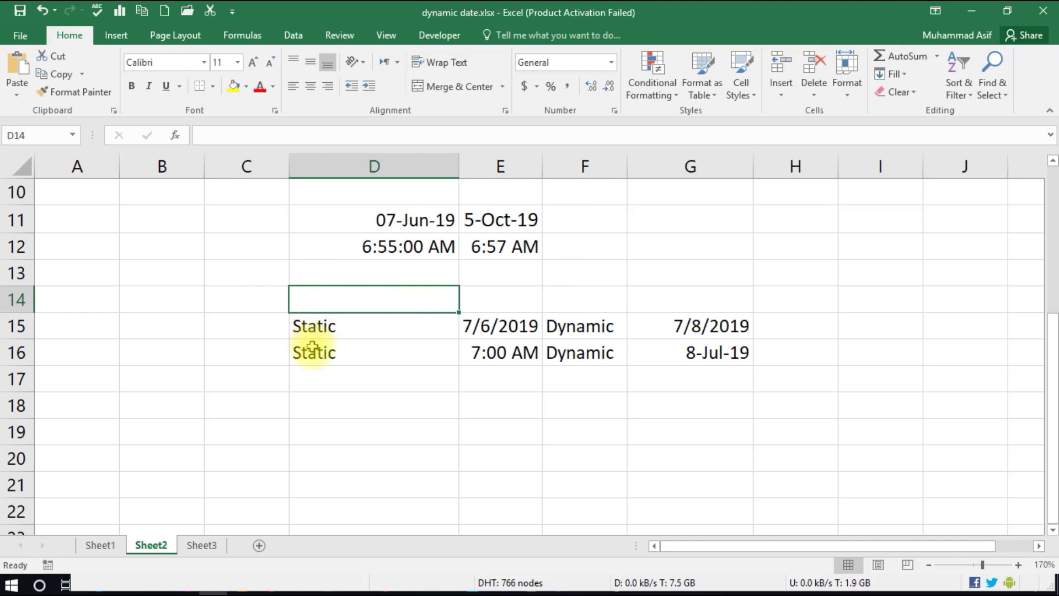
{"action": "left_click", "coordinate": [814, 92]}
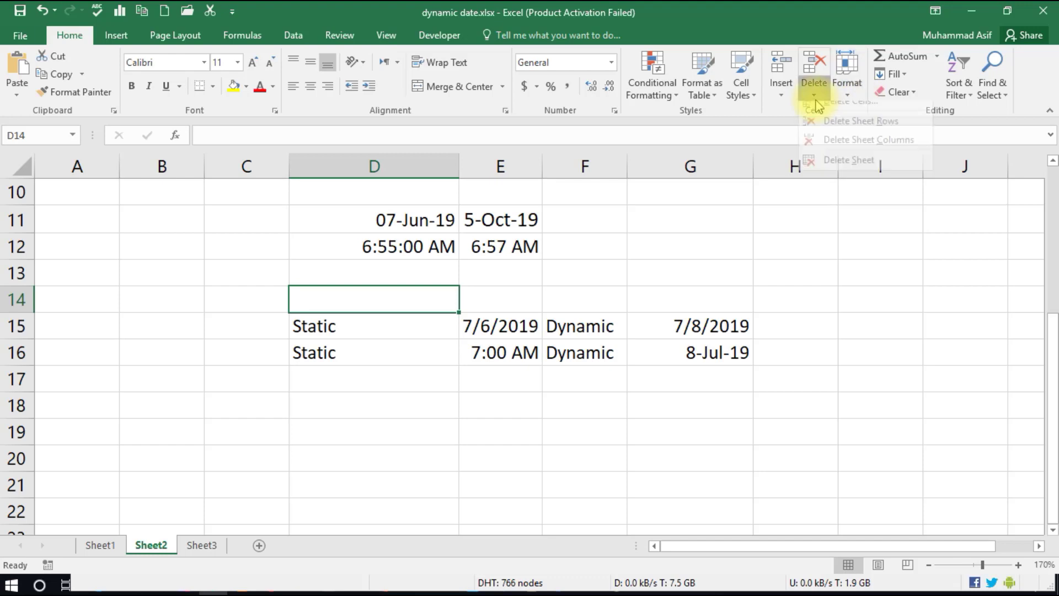
{"action": "left_click", "coordinate": [845, 132]}
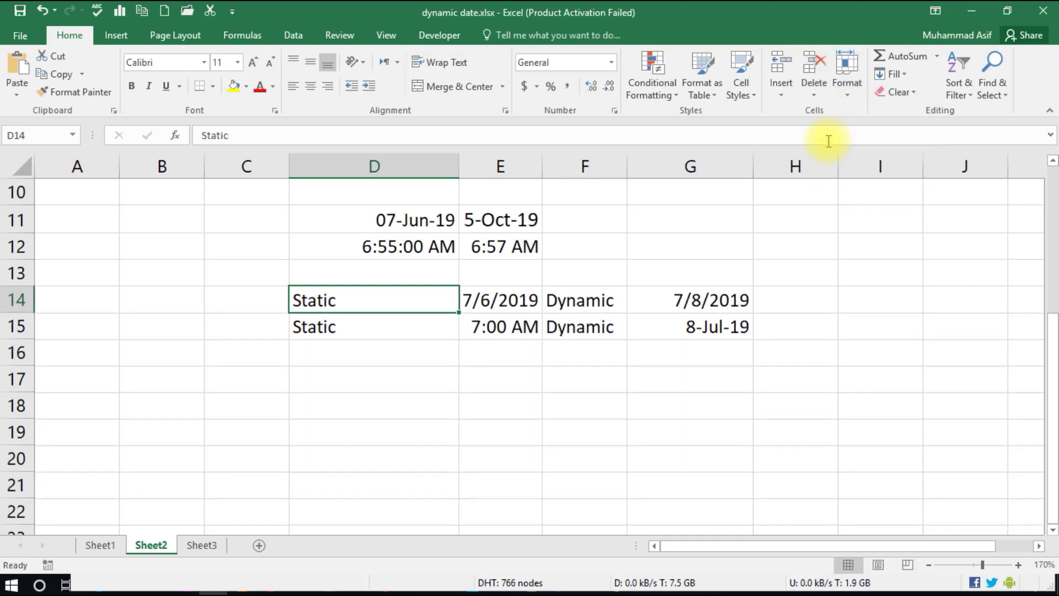